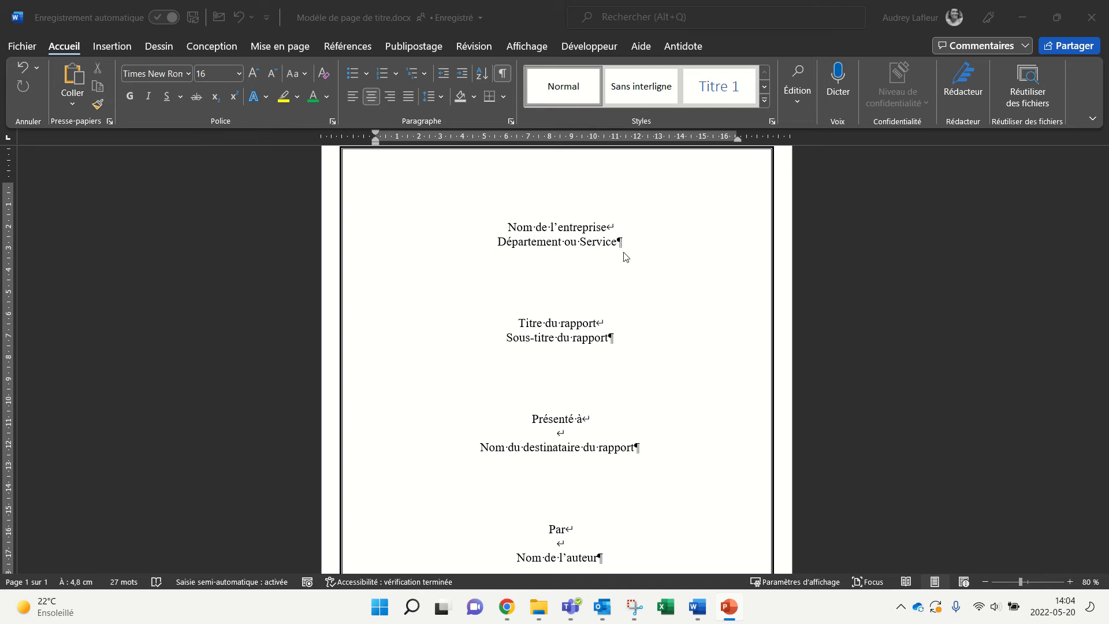
Step: Open the Mise en page dialog from the Mise en page tab's group launcher
{"action": "left_click", "coordinate": [279, 50]}
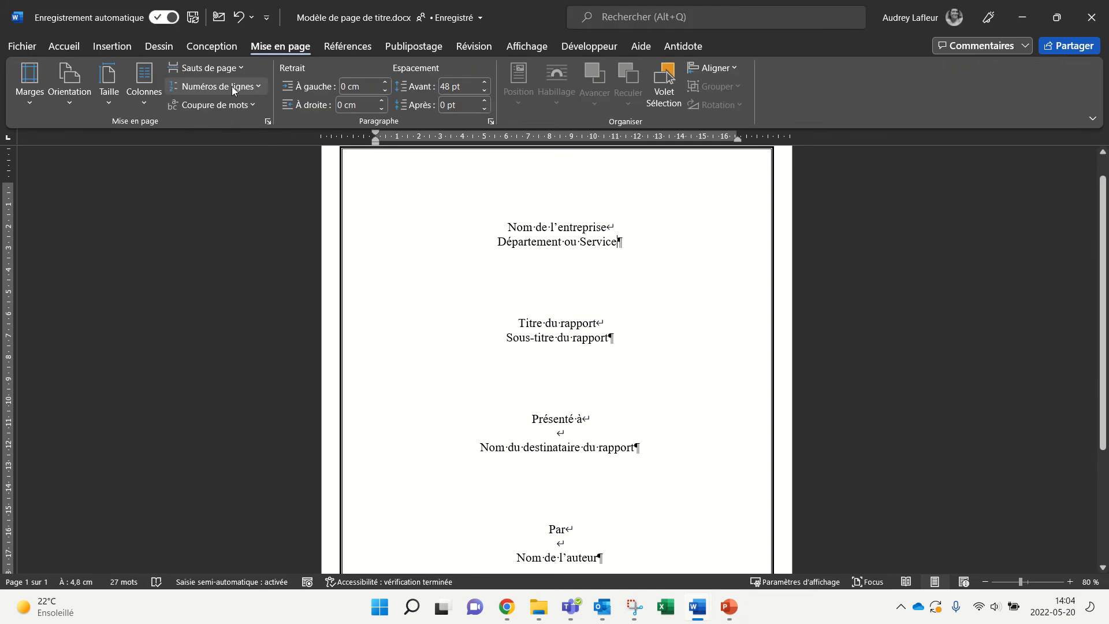
{"action": "left_click", "coordinate": [268, 122]}
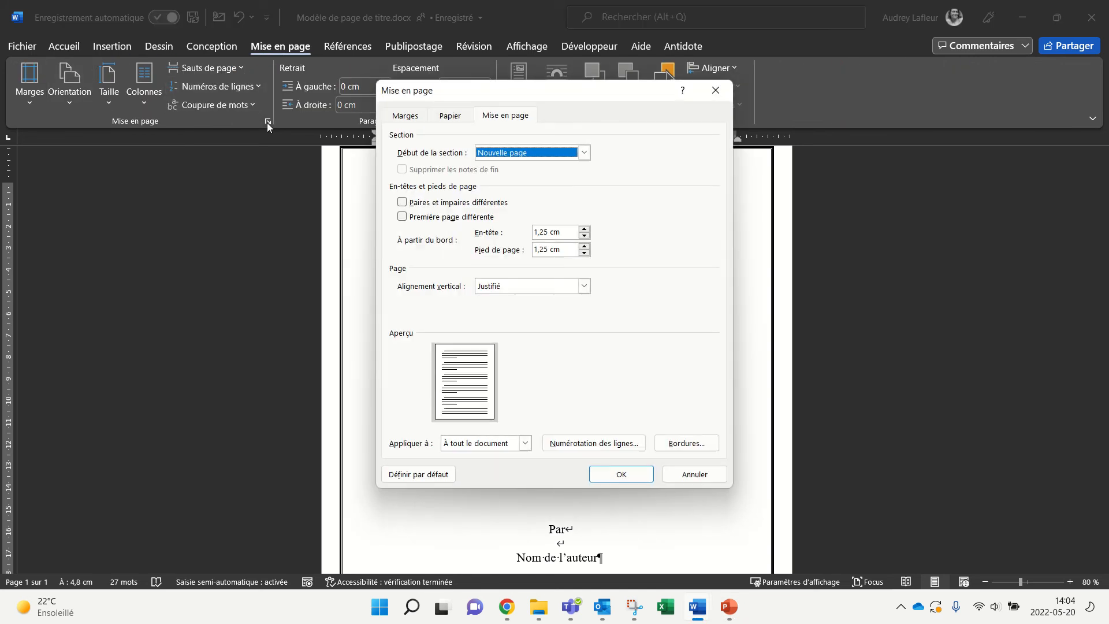
Step: On the Marges tab, try a 4 cm and then a 2,5 cm Gauche margin
{"action": "left_click", "coordinate": [413, 115]}
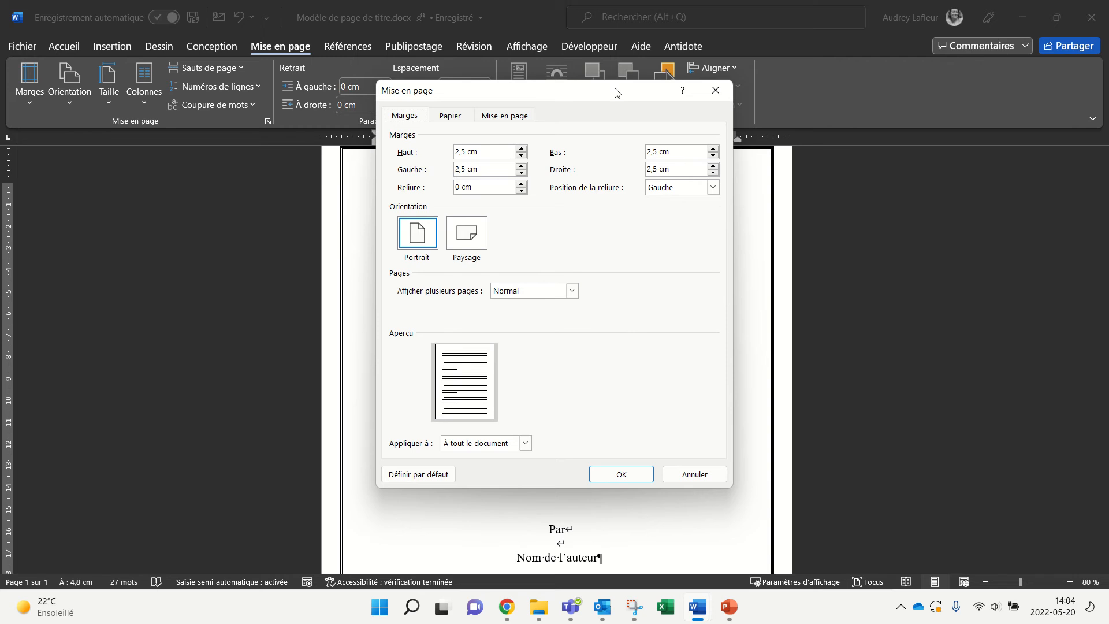
{"action": "left_click_drag", "start_coordinate": [618, 93], "coordinate": [728, 115]}
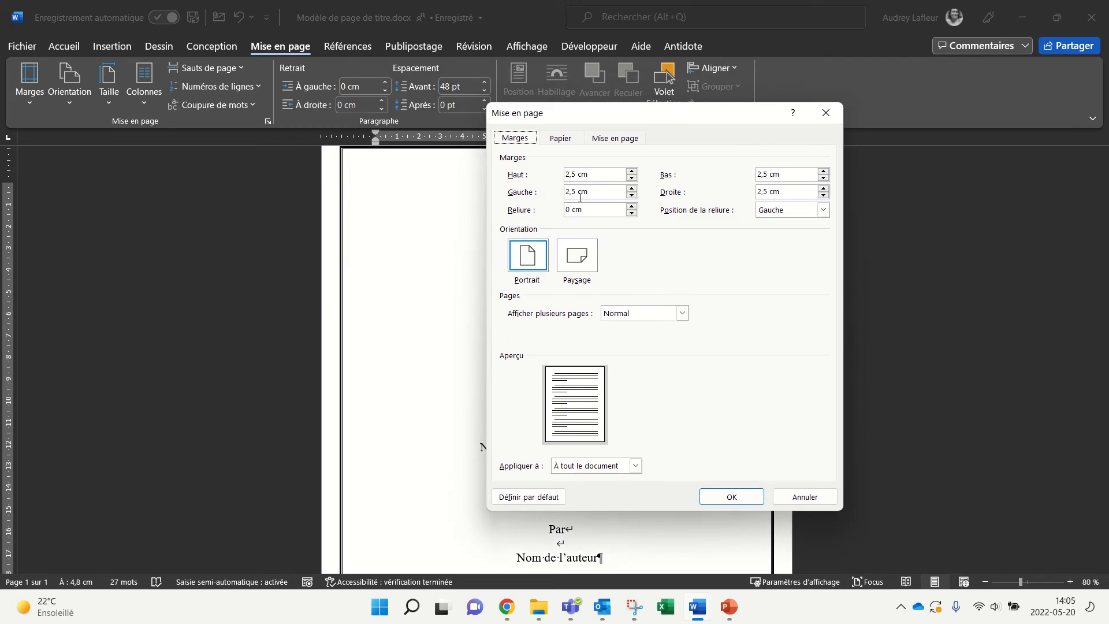
{"action": "left_click_drag", "start_coordinate": [576, 193], "coordinate": [558, 192]}
{"action": "type", "text": "4"}
{"action": "left_click", "coordinate": [574, 208]}
{"action": "left_click", "coordinate": [570, 192]}
{"action": "type", "text": "2,5"}
{"action": "key", "text": "BackSpace"}
{"action": "key", "text": "BackSpace"}
{"action": "key", "text": "BackSpace"}
{"action": "key", "text": "BackSpace"}
{"action": "type", "text": "2,5"}
Step: Review the section and vertical alignment settings, then cancel the dialog without saving changes
{"action": "left_click", "coordinate": [612, 139]}
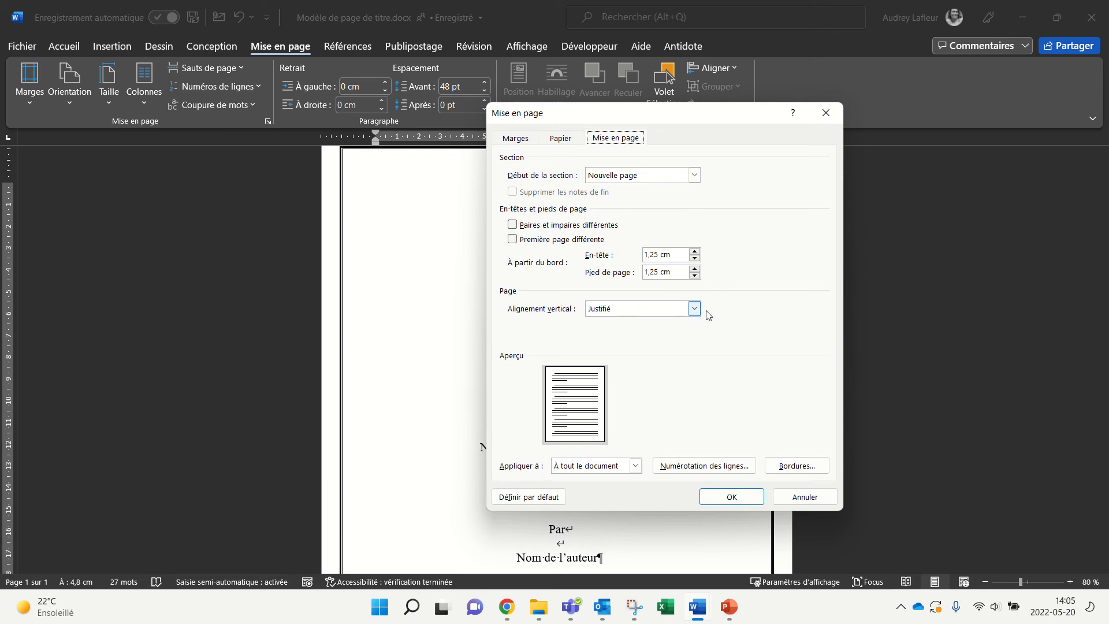
{"action": "left_click", "coordinate": [791, 502]}
{"action": "left_click", "coordinate": [72, 54]}
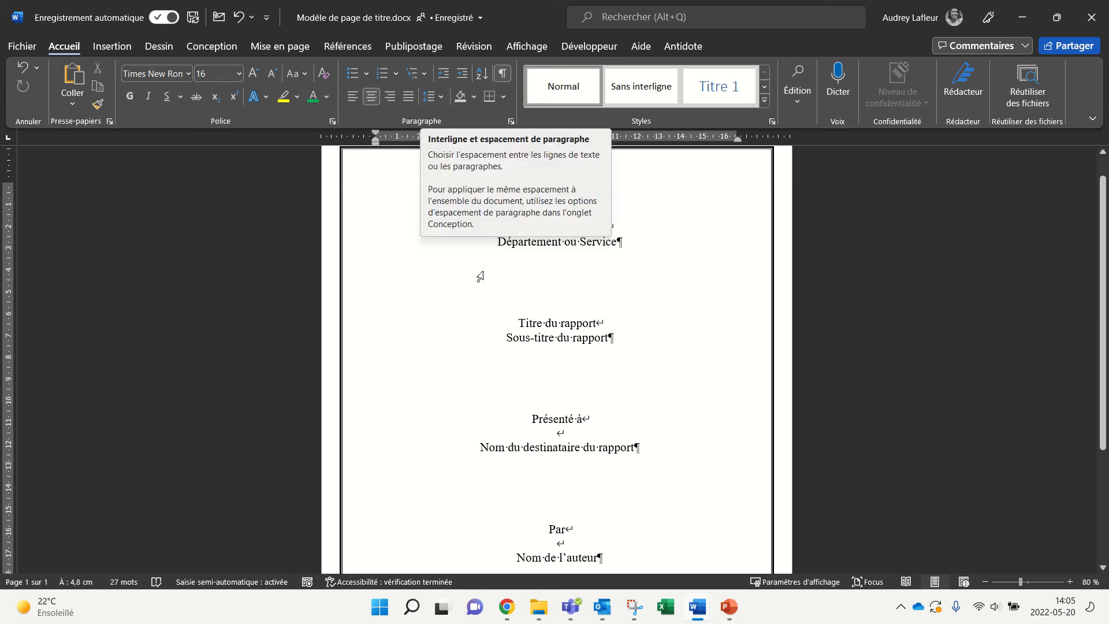
{"action": "left_click_drag", "start_coordinate": [471, 225], "coordinate": [567, 517]}
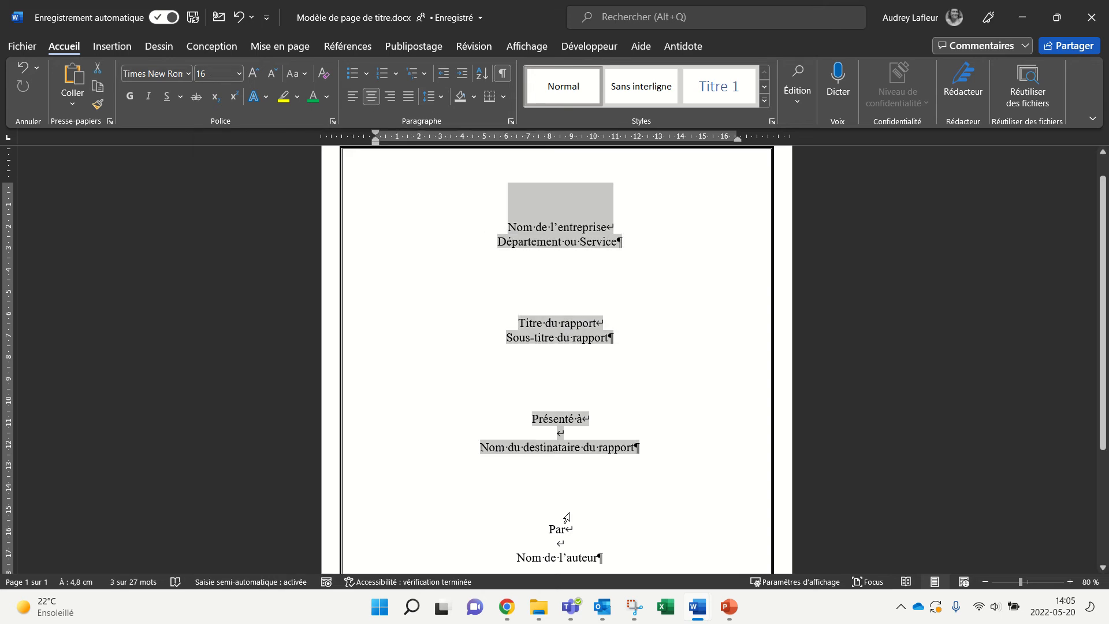
{"action": "left_click", "coordinate": [440, 97]}
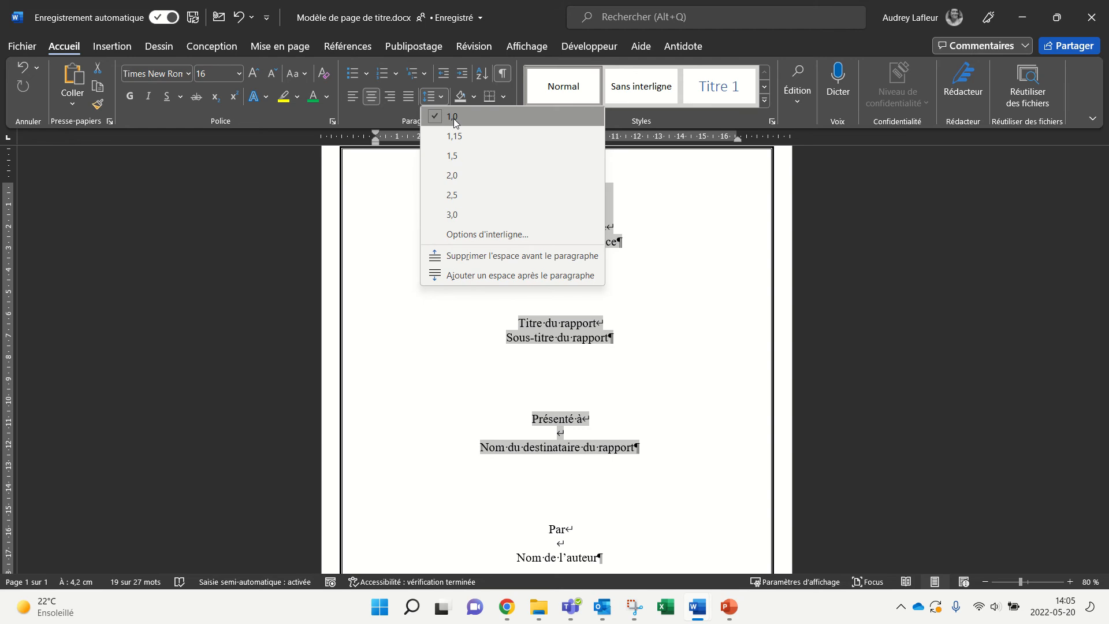
{"action": "left_click", "coordinate": [455, 118]}
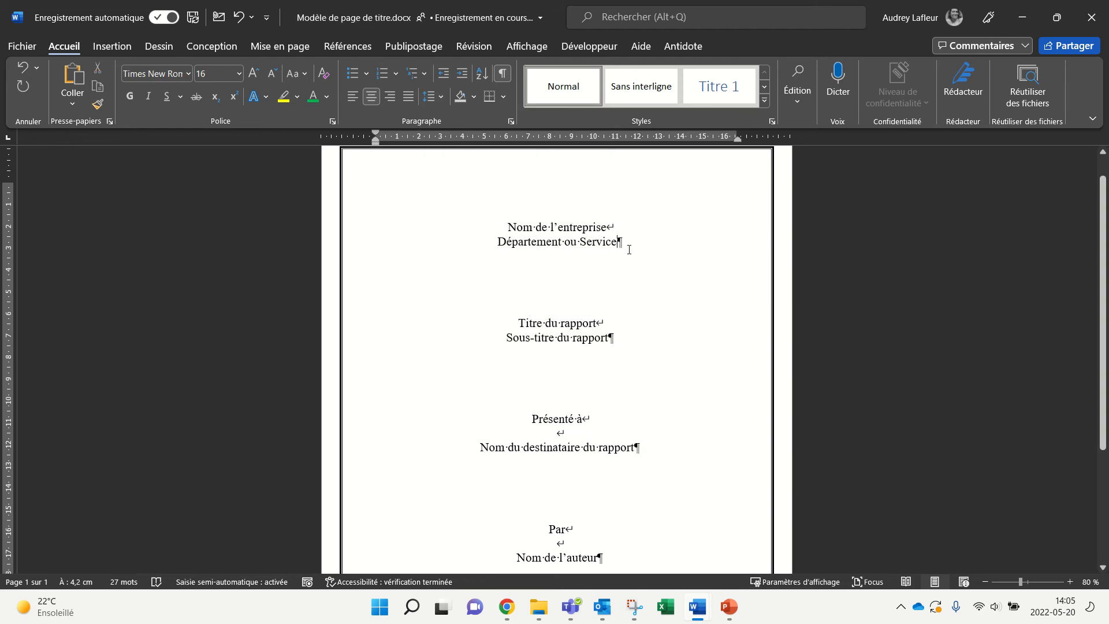
{"action": "left_click", "coordinate": [511, 122]}
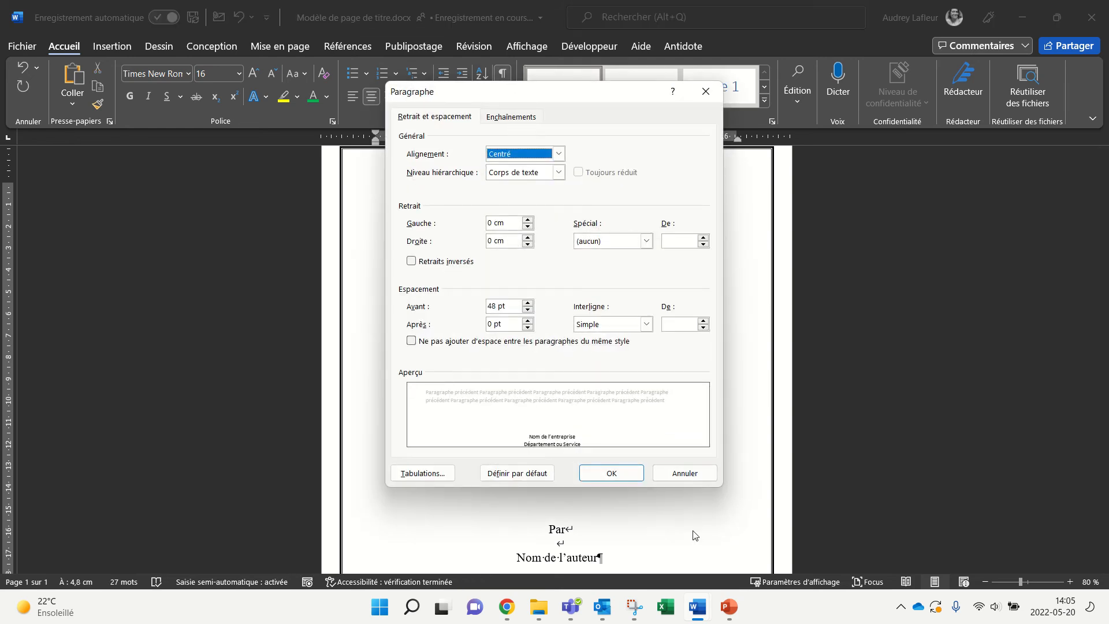
{"action": "left_click", "coordinate": [686, 475]}
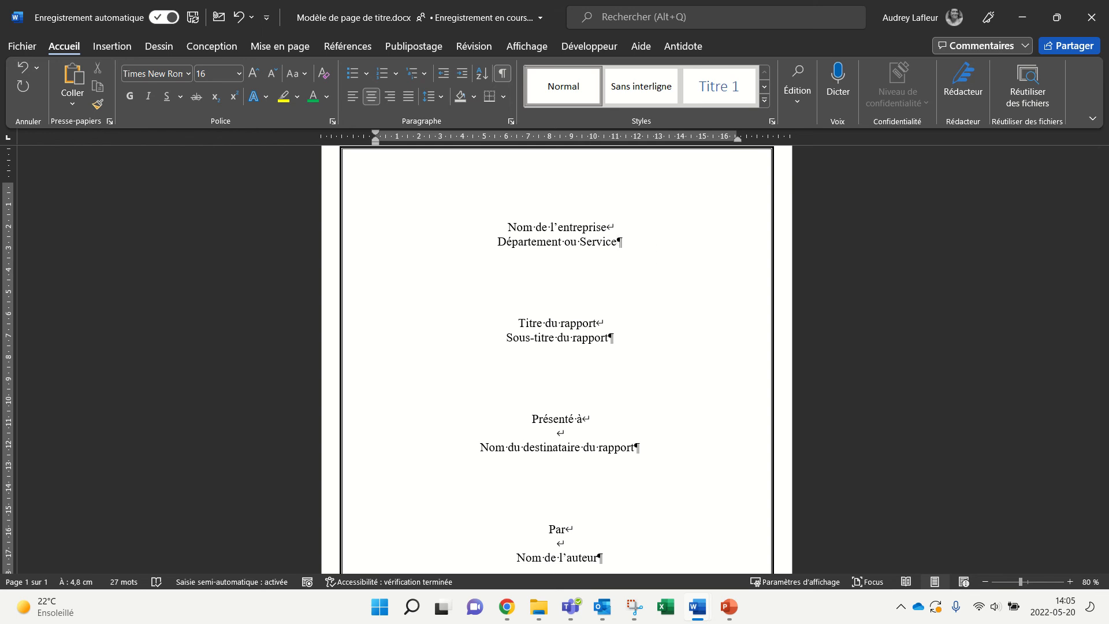
Step: Select the company name lines and show their spacing: 48 pt before, 0 pt after
{"action": "left_click", "coordinate": [603, 226]}
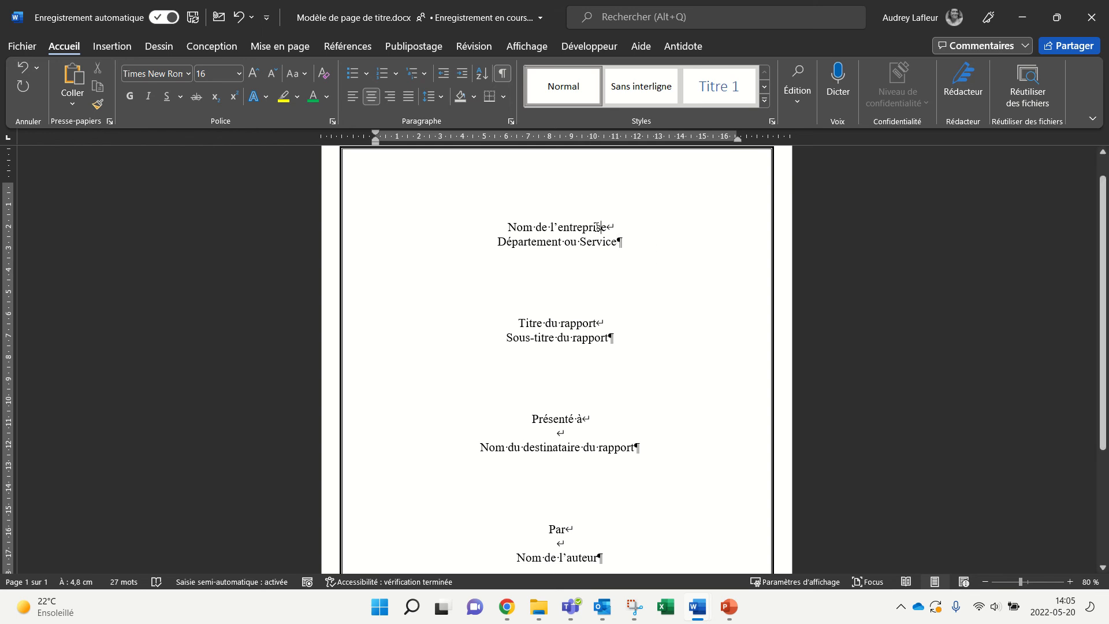
{"action": "scroll", "coordinate": [574, 224], "scroll_direction": "up", "scroll_amount": 1}
{"action": "scroll", "coordinate": [485, 277], "scroll_direction": "up", "scroll_amount": 4}
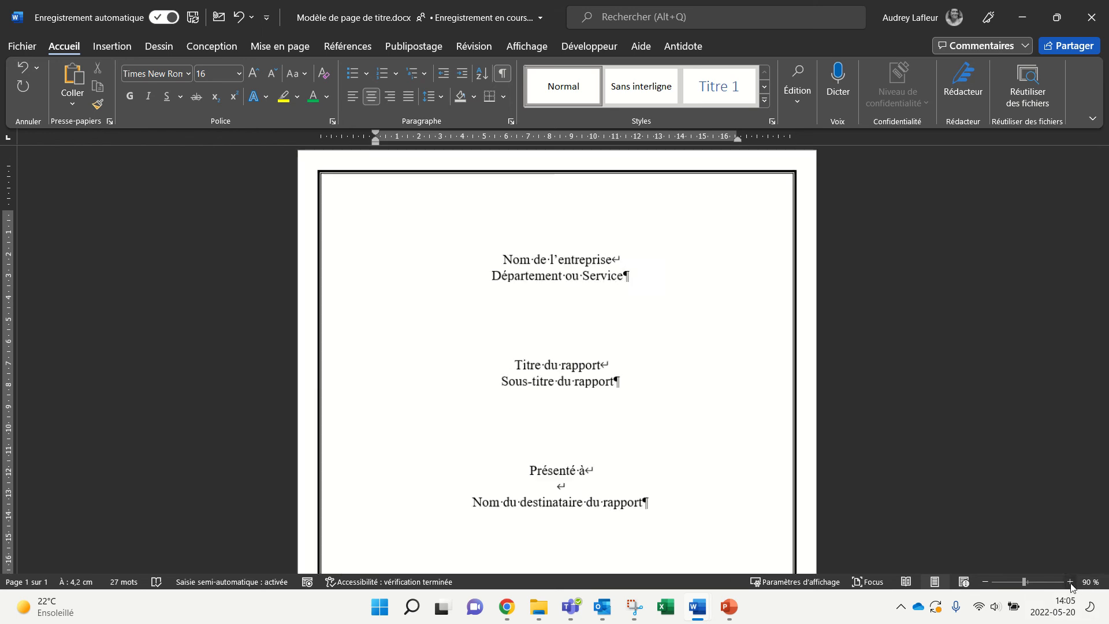
{"action": "scroll", "coordinate": [484, 277], "scroll_direction": "up", "scroll_amount": 1}
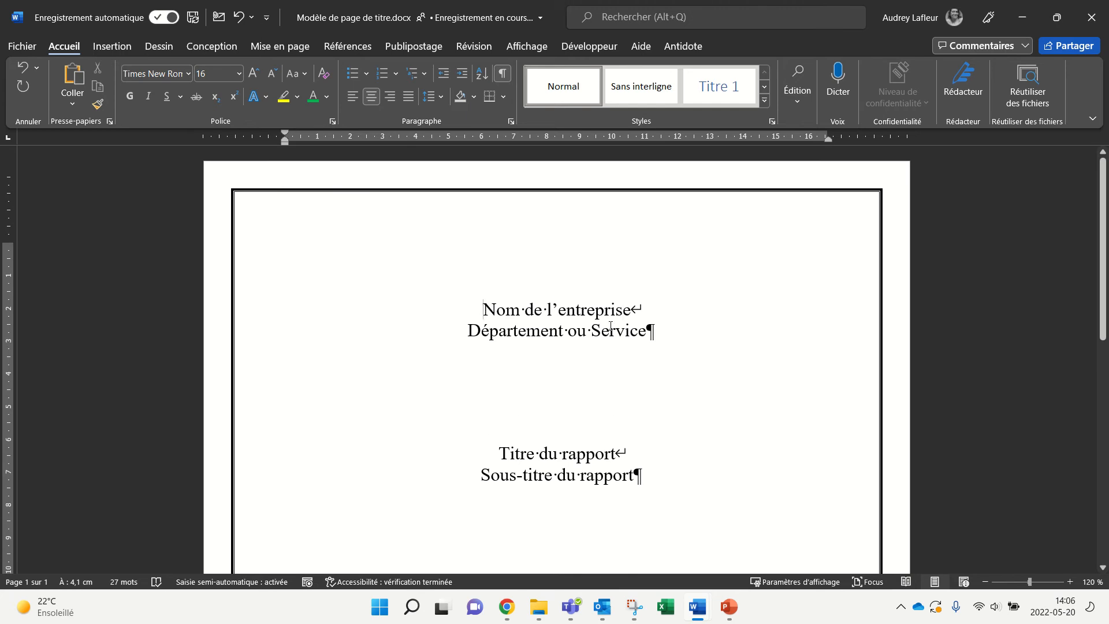
{"action": "left_click_drag", "start_coordinate": [481, 309], "coordinate": [676, 339]}
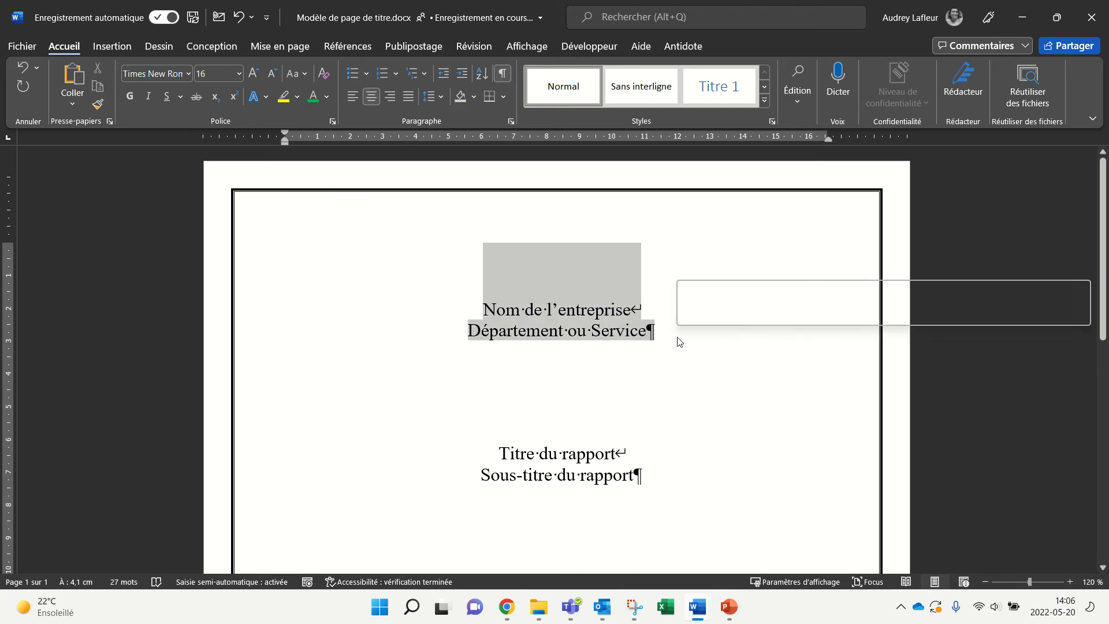
{"action": "left_click", "coordinate": [346, 49]}
{"action": "left_click", "coordinate": [317, 51]}
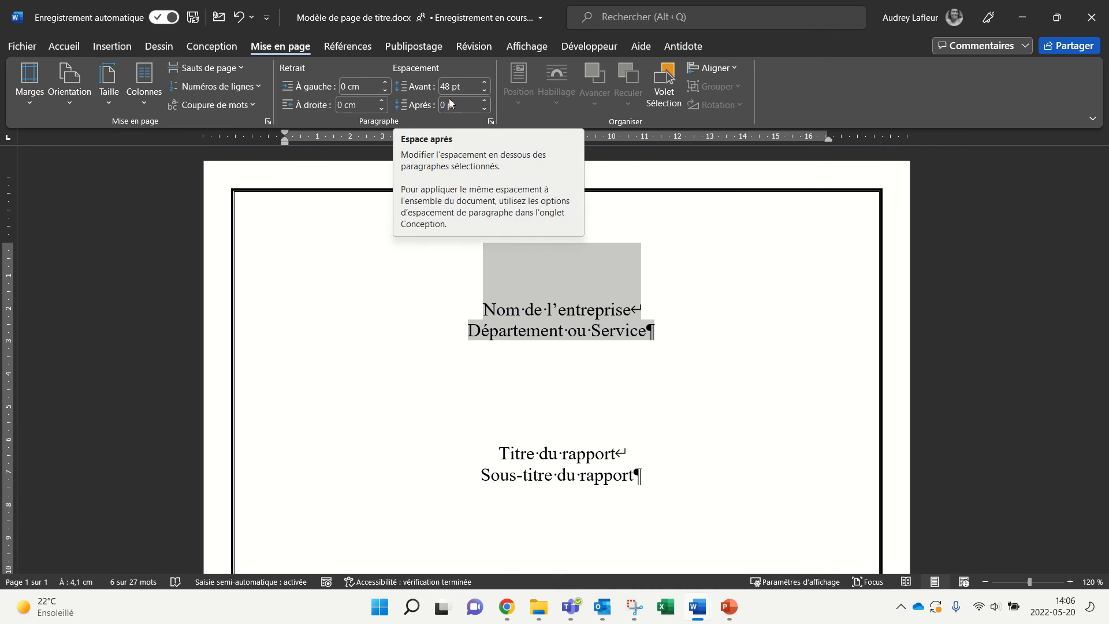
Step: Select and release the Département ou Service line, leaving the caret at its end
{"action": "left_click", "coordinate": [660, 322]}
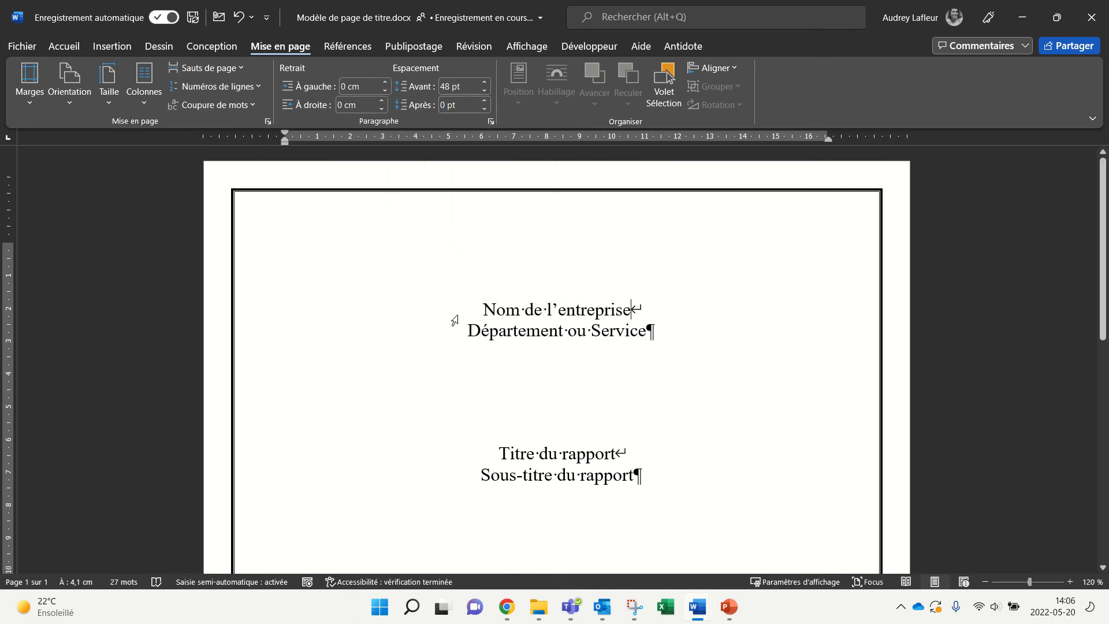
{"action": "left_click_drag", "start_coordinate": [467, 327], "coordinate": [668, 355]}
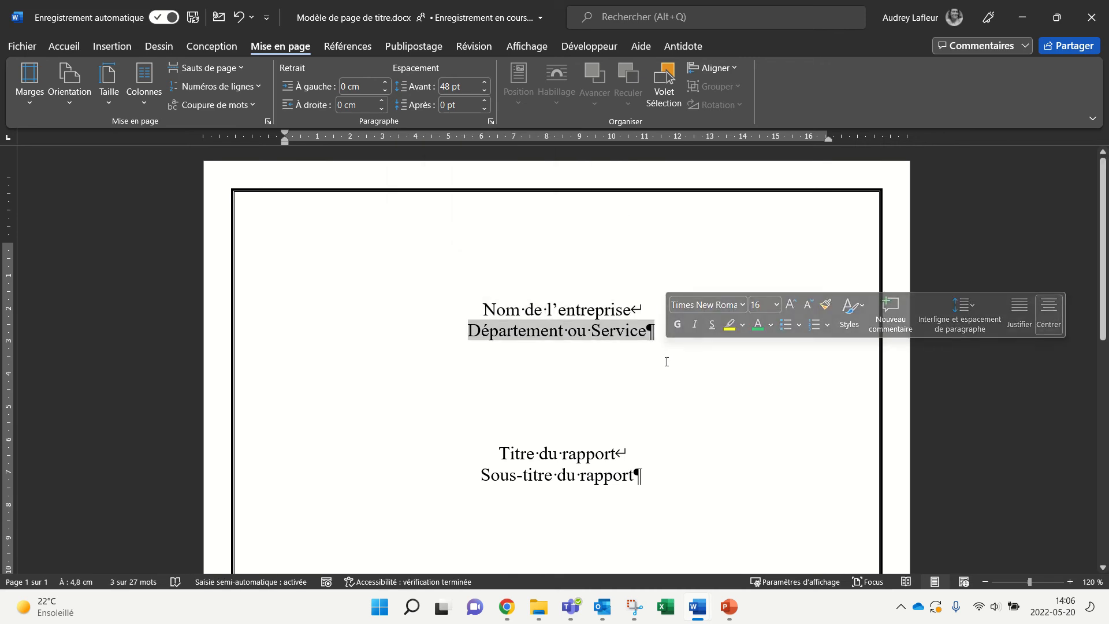
{"action": "left_click", "coordinate": [638, 312]}
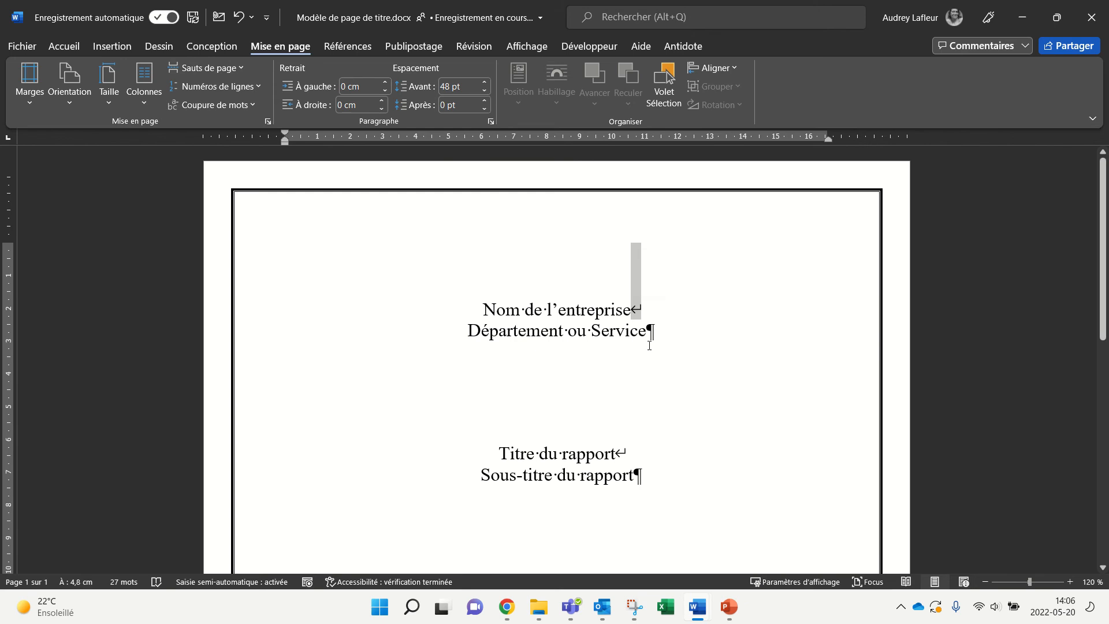
{"action": "left_click", "coordinate": [652, 332]}
{"action": "scroll", "coordinate": [680, 395], "scroll_direction": "down", "scroll_amount": 3}
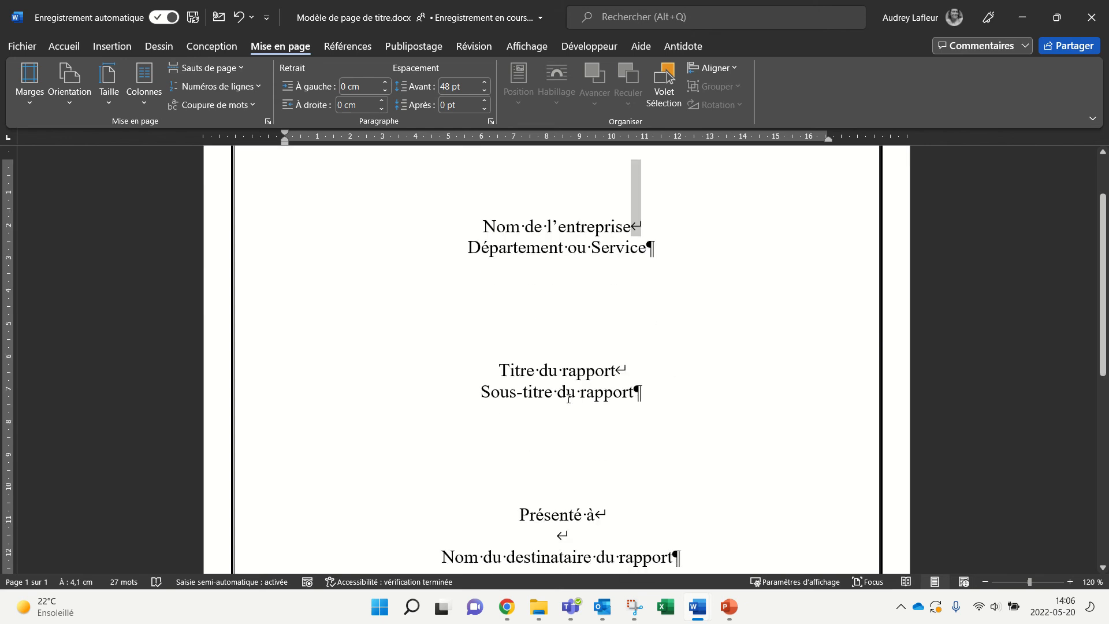
{"action": "left_click", "coordinate": [568, 399]}
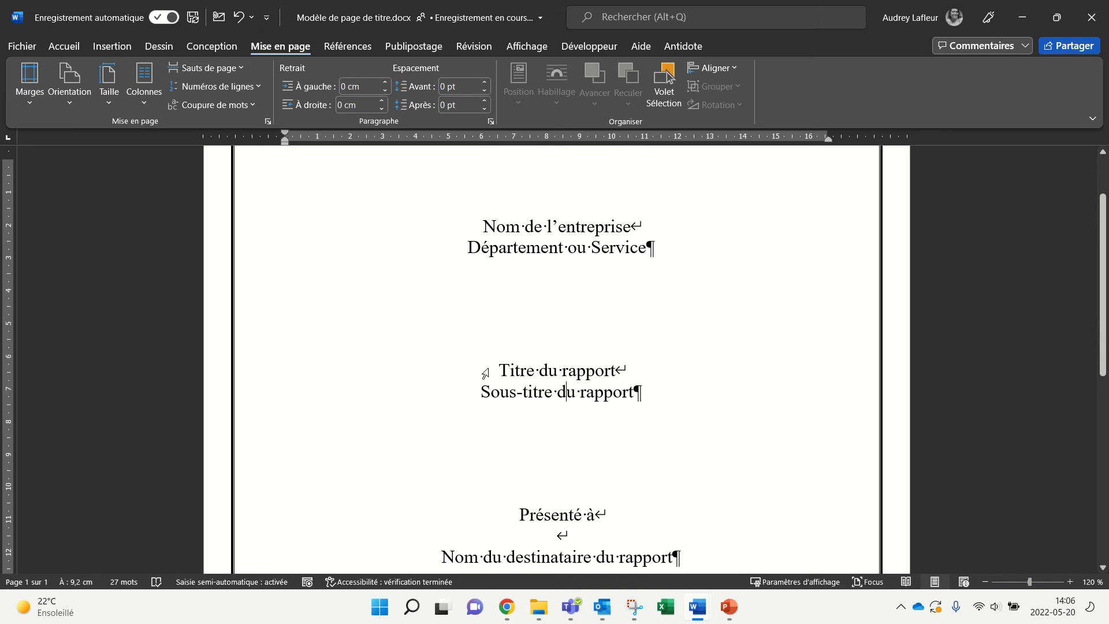
{"action": "left_click_drag", "start_coordinate": [617, 369], "coordinate": [627, 370]}
{"action": "scroll", "coordinate": [665, 398], "scroll_direction": "down", "scroll_amount": 4}
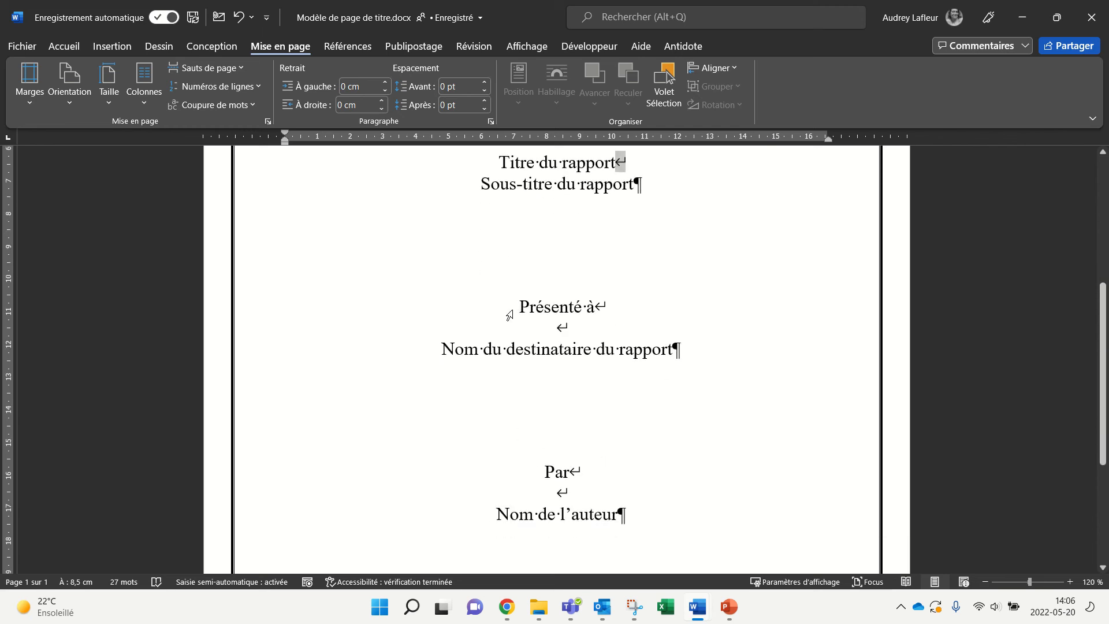
{"action": "left_click", "coordinate": [520, 307]}
{"action": "left_click_drag", "start_coordinate": [520, 307], "coordinate": [619, 325]}
{"action": "left_click", "coordinate": [626, 331]}
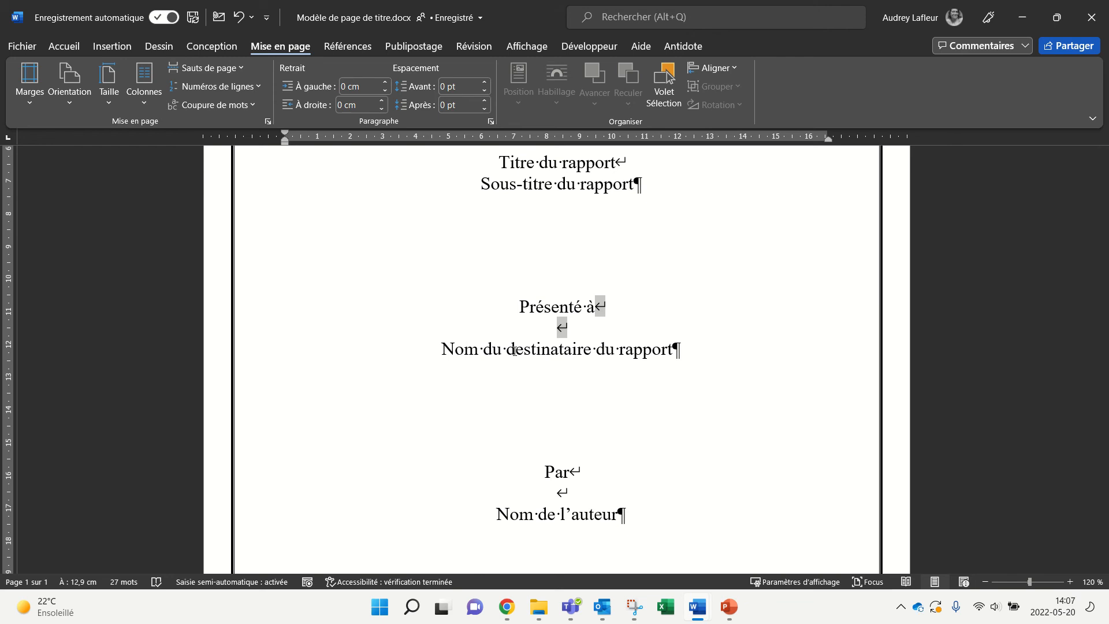
{"action": "scroll", "coordinate": [569, 351], "scroll_direction": "down", "scroll_amount": 5}
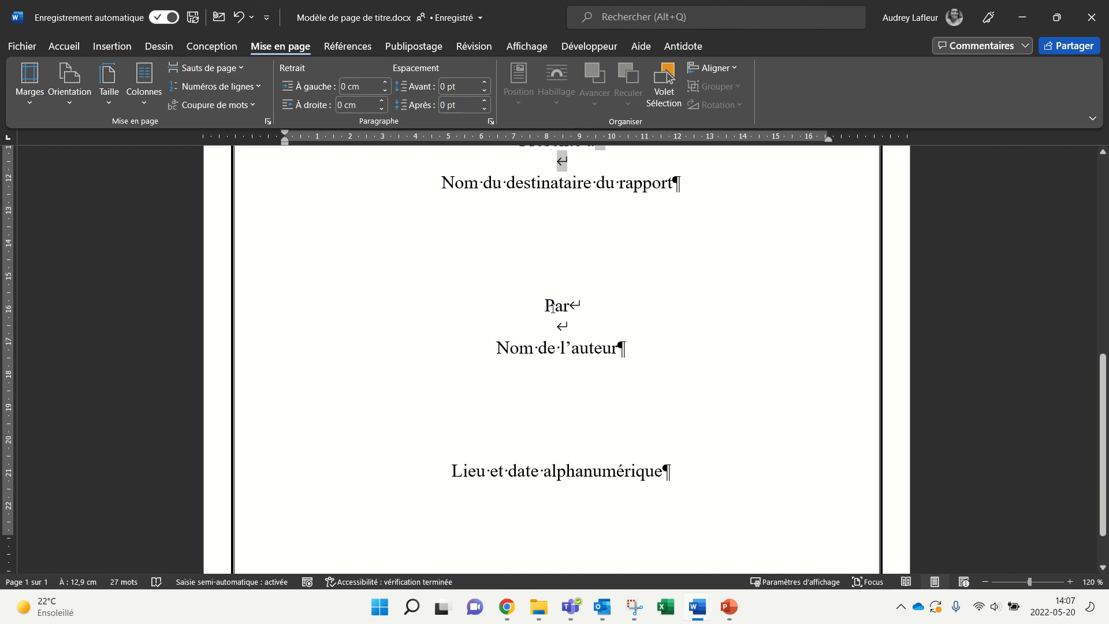
{"action": "left_click_drag", "start_coordinate": [543, 305], "coordinate": [570, 306]}
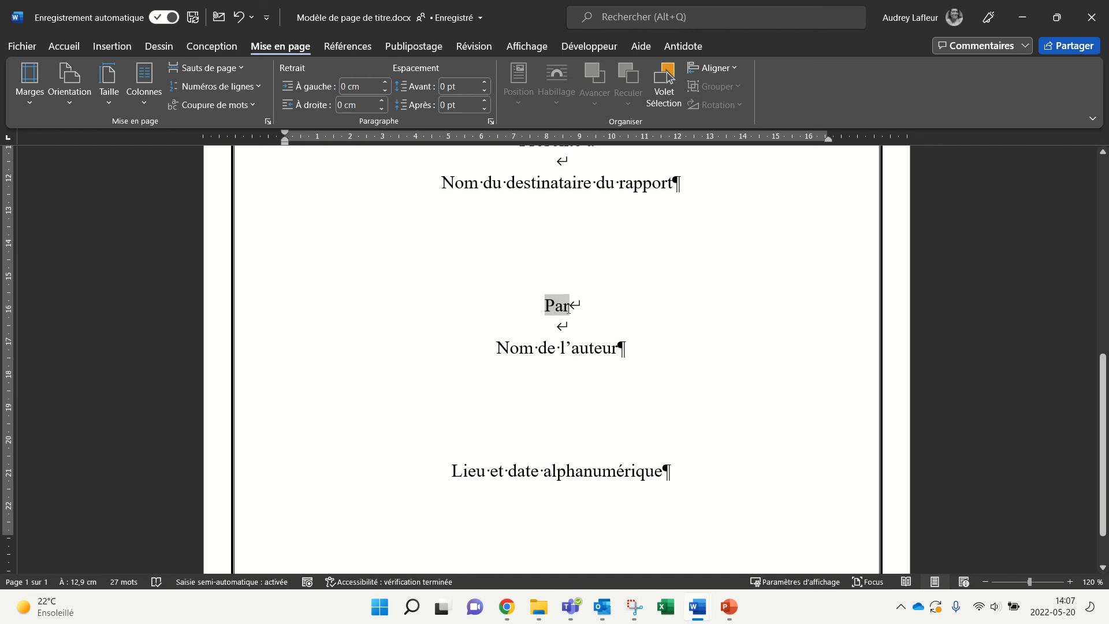
{"action": "left_click", "coordinate": [598, 323]}
{"action": "left_click_drag", "start_coordinate": [574, 305], "coordinate": [584, 324]}
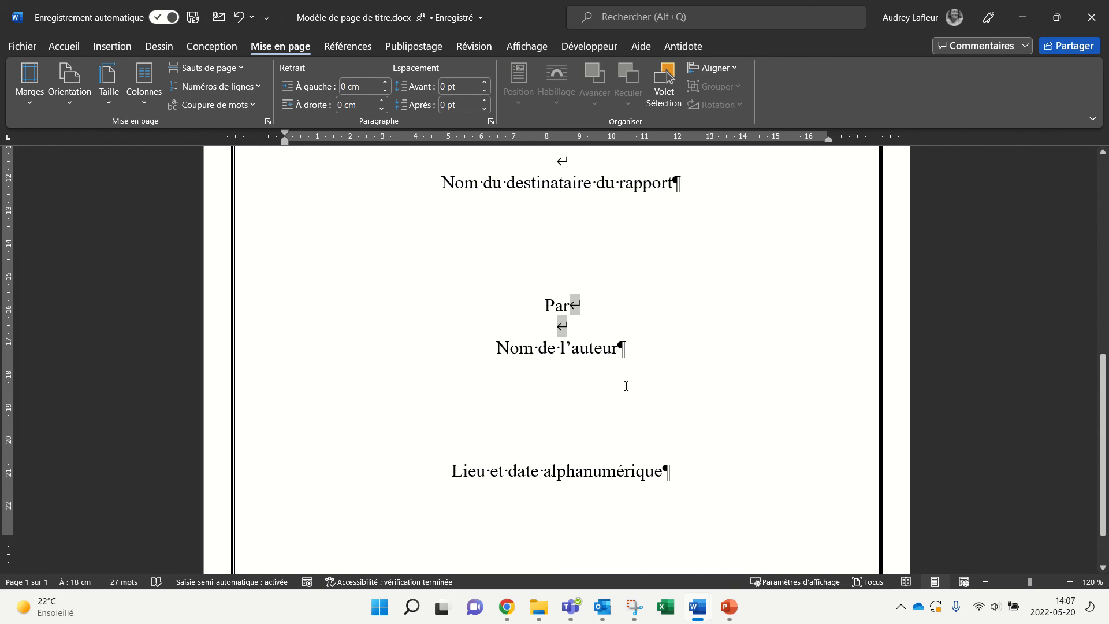
{"action": "scroll", "coordinate": [627, 386], "scroll_direction": "down", "scroll_amount": 2}
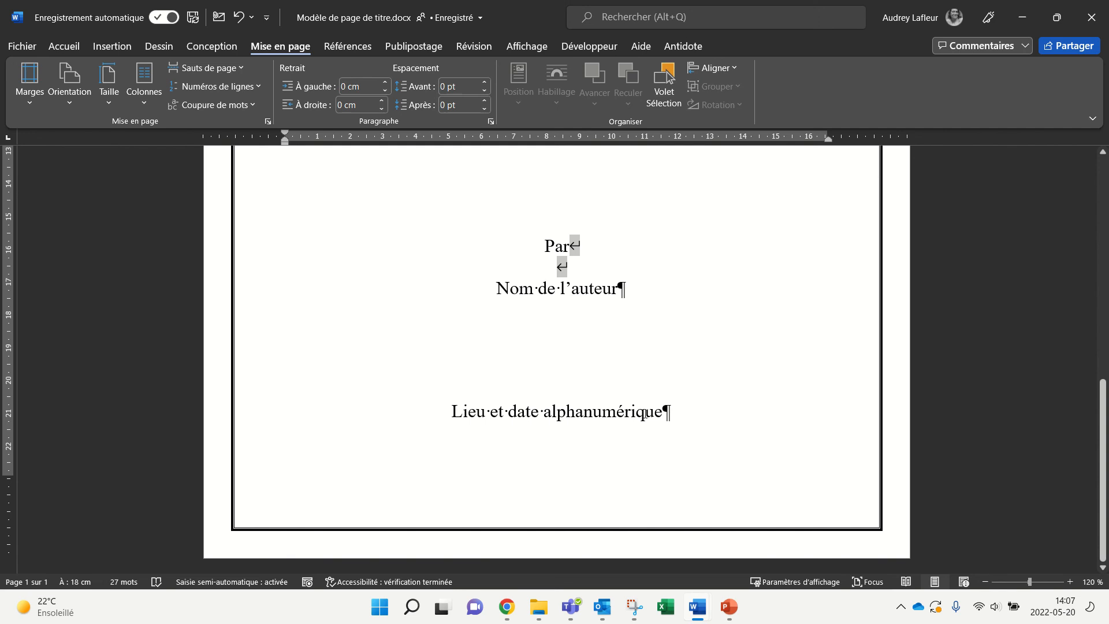
{"action": "left_click", "coordinate": [668, 413]}
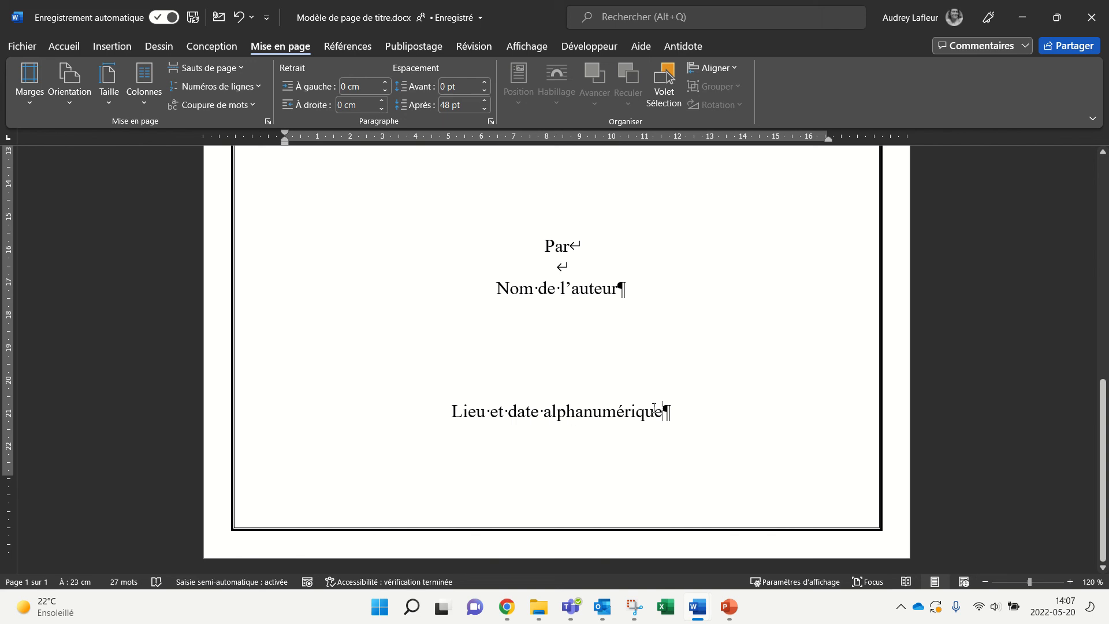
{"action": "type", "text": "28 "}
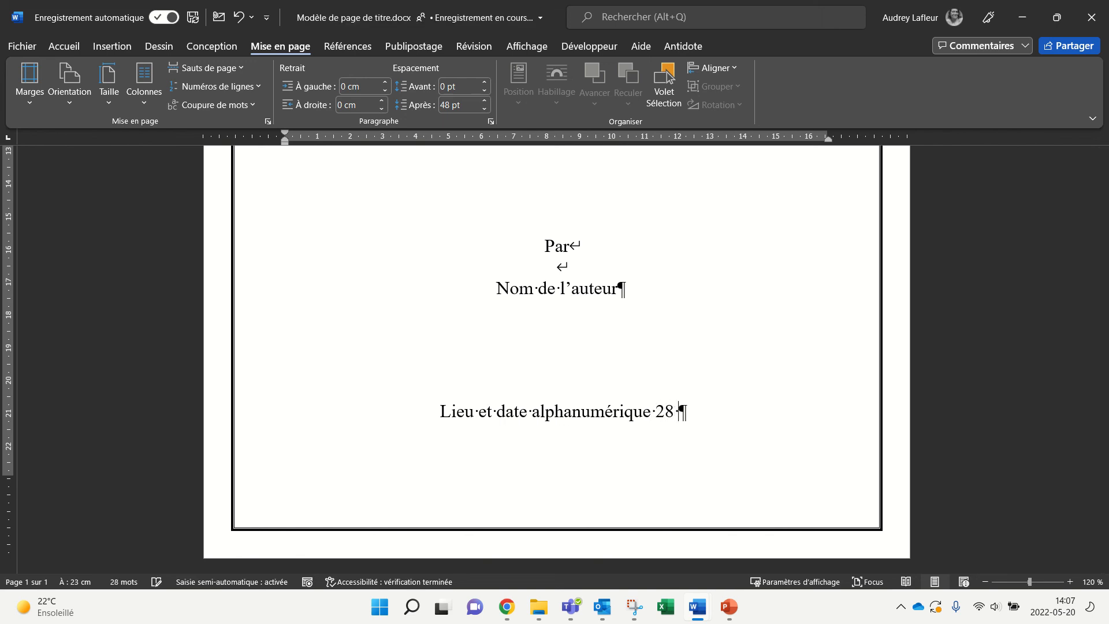
{"action": "type", "text": "mars 20"}
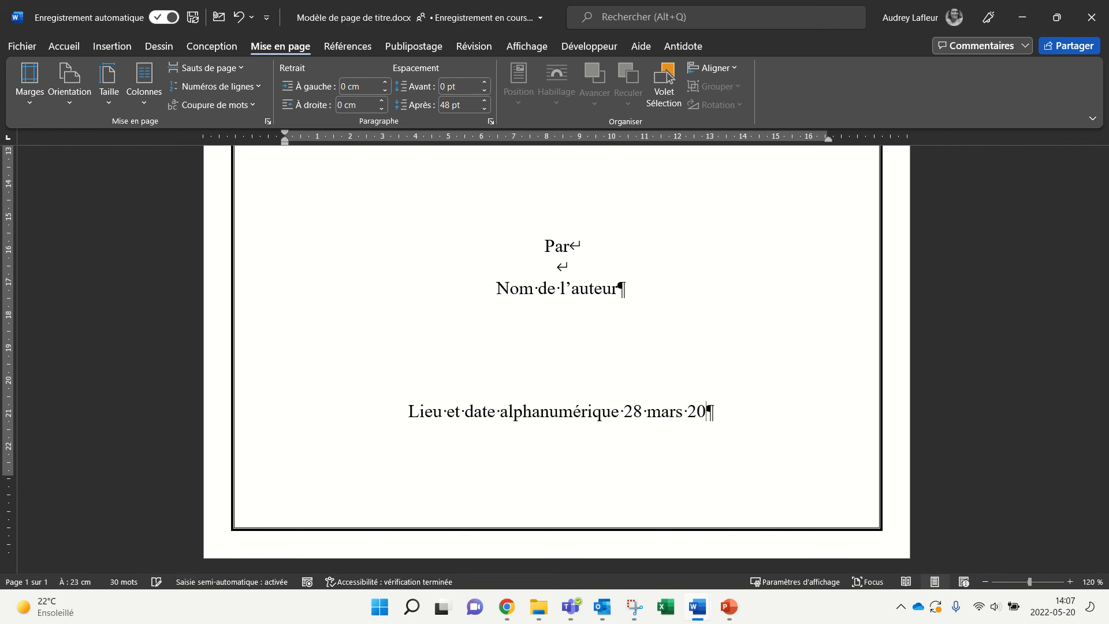
{"action": "type", "text": "XX"}
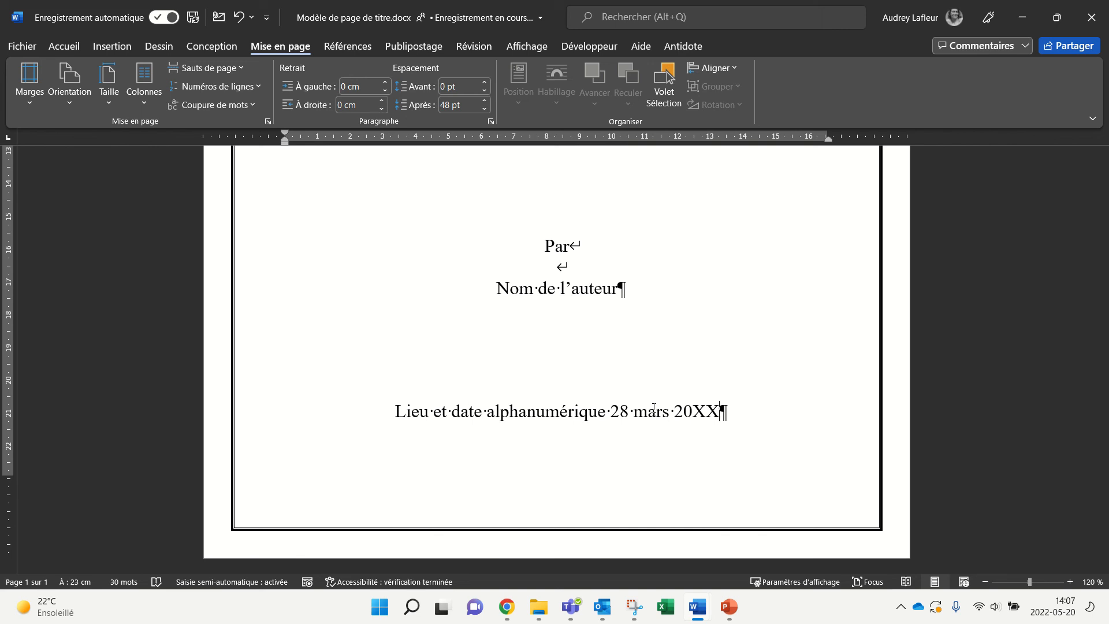
{"action": "key", "text": "BackSpace"}
{"action": "key", "text": "BackSpace"}
{"action": "key", "text": "BackSpace"}
{"action": "key", "text": "BackSpace"}
{"action": "key", "text": "BackSpace"}
{"action": "key", "text": "BackSpace"}
{"action": "key", "text": "BackSpace"}
{"action": "key", "text": "BackSpace"}
{"action": "key", "text": "BackSpace"}
{"action": "key", "text": "BackSpace"}
{"action": "key", "text": "BackSpace"}
{"action": "key", "text": "BackSpace"}
{"action": "key", "text": "BackSpace"}
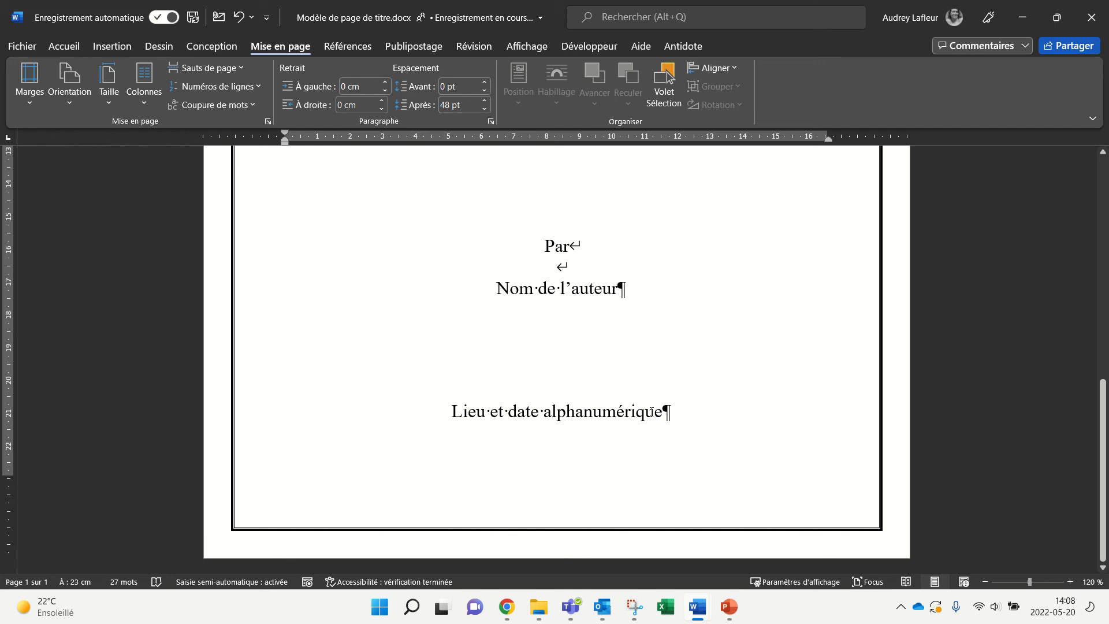
{"action": "left_click", "coordinate": [985, 582]}
Step: Zoom out to the whole page and add a Page suivante section break after the date line
{"action": "left_click", "coordinate": [986, 582]}
{"action": "left_click", "coordinate": [986, 582]}
{"action": "left_click", "coordinate": [986, 582]}
{"action": "left_click", "coordinate": [985, 582]}
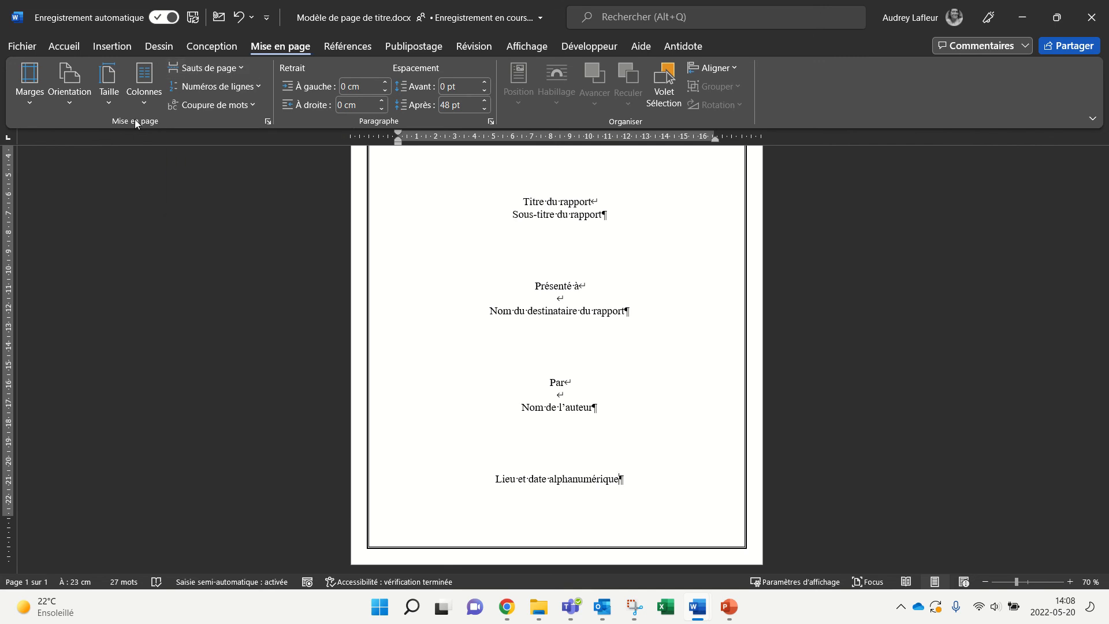
{"action": "left_click", "coordinate": [228, 70]}
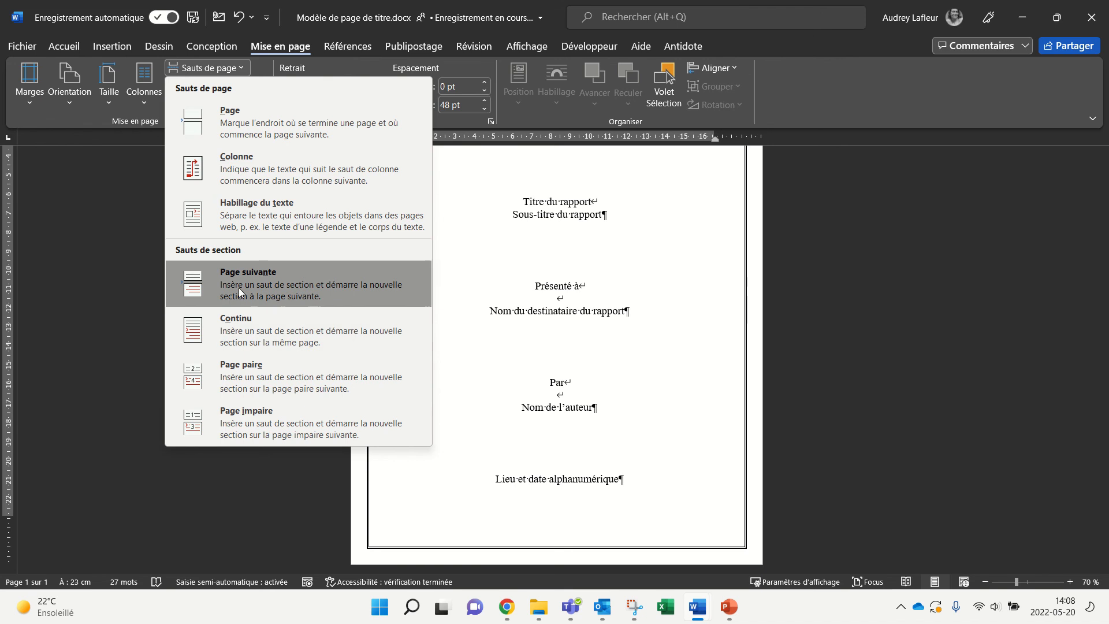
{"action": "left_click", "coordinate": [259, 282]}
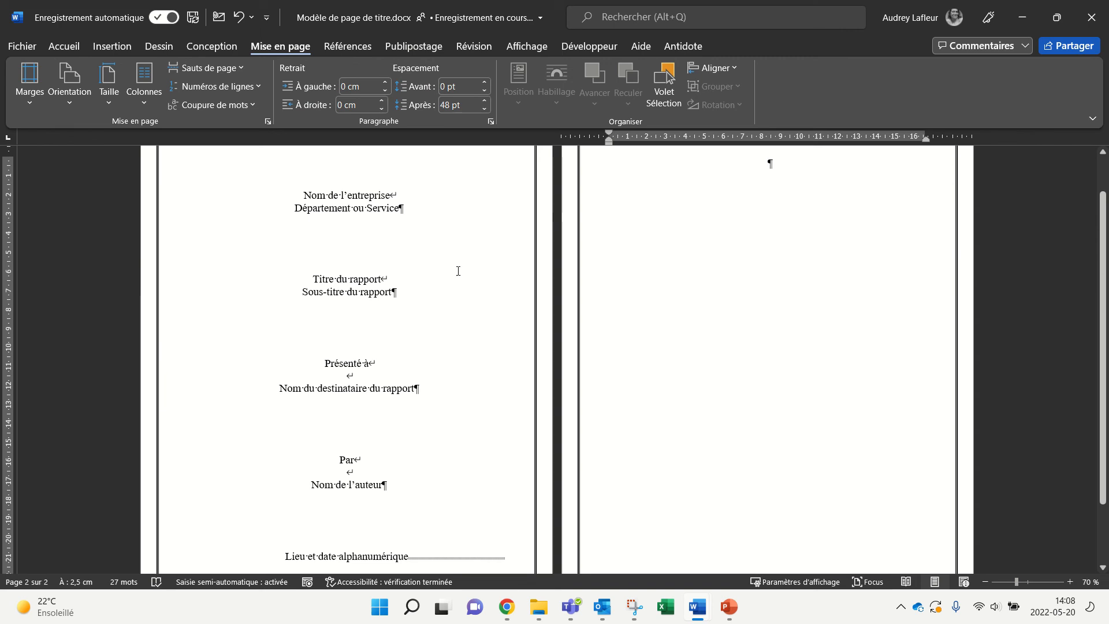
Step: Delete the next-page break after the date line, keeping one page with an empty paragraph
{"action": "scroll", "coordinate": [457, 279], "scroll_direction": "down", "scroll_amount": 2}
{"action": "left_click", "coordinate": [408, 480]}
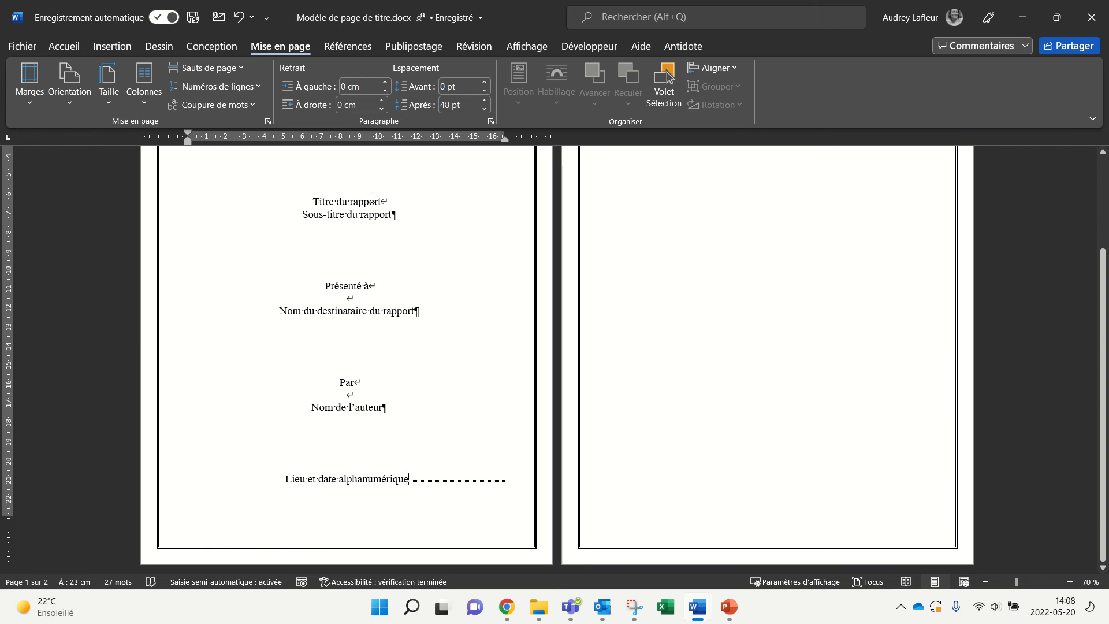
{"action": "scroll", "coordinate": [413, 291], "scroll_direction": "up", "scroll_amount": 1}
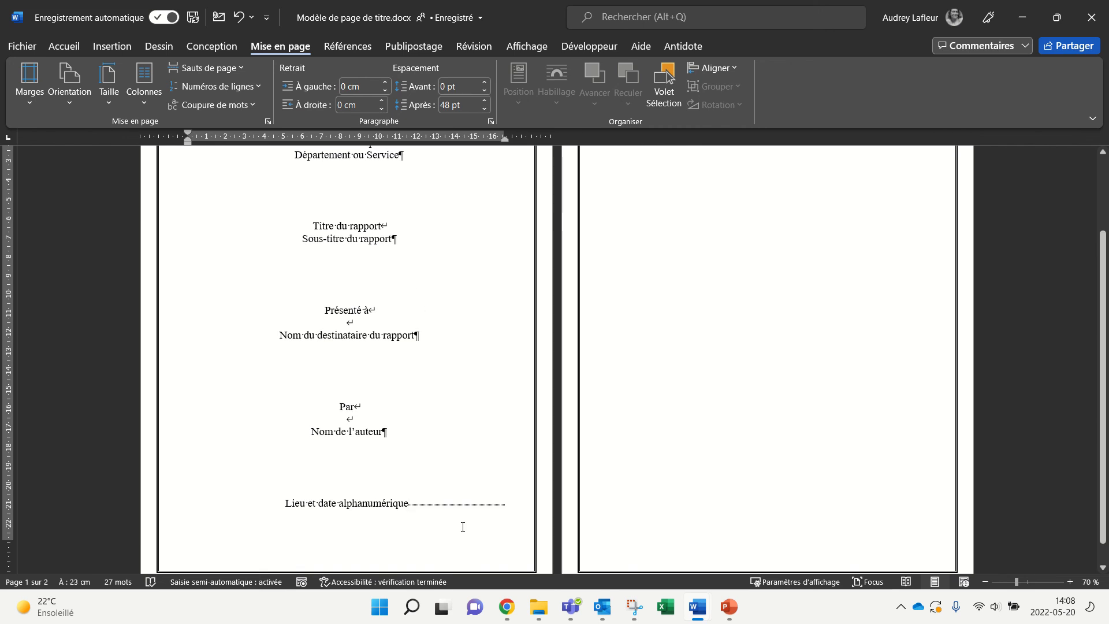
{"action": "key", "text": "Return"}
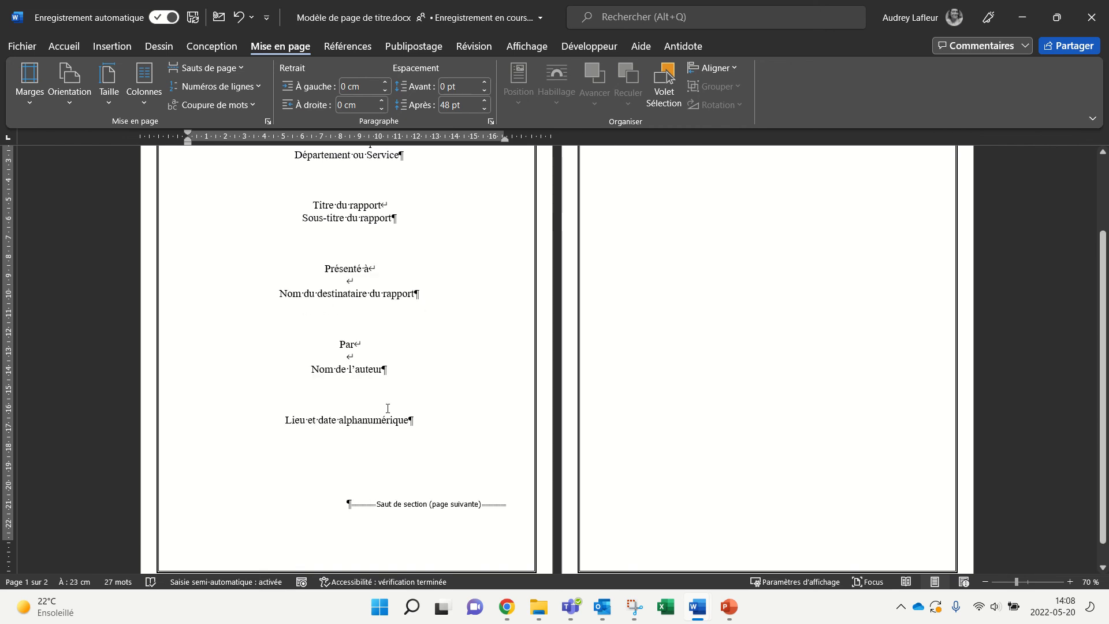
{"action": "scroll", "coordinate": [387, 407], "scroll_direction": "up", "scroll_amount": 3}
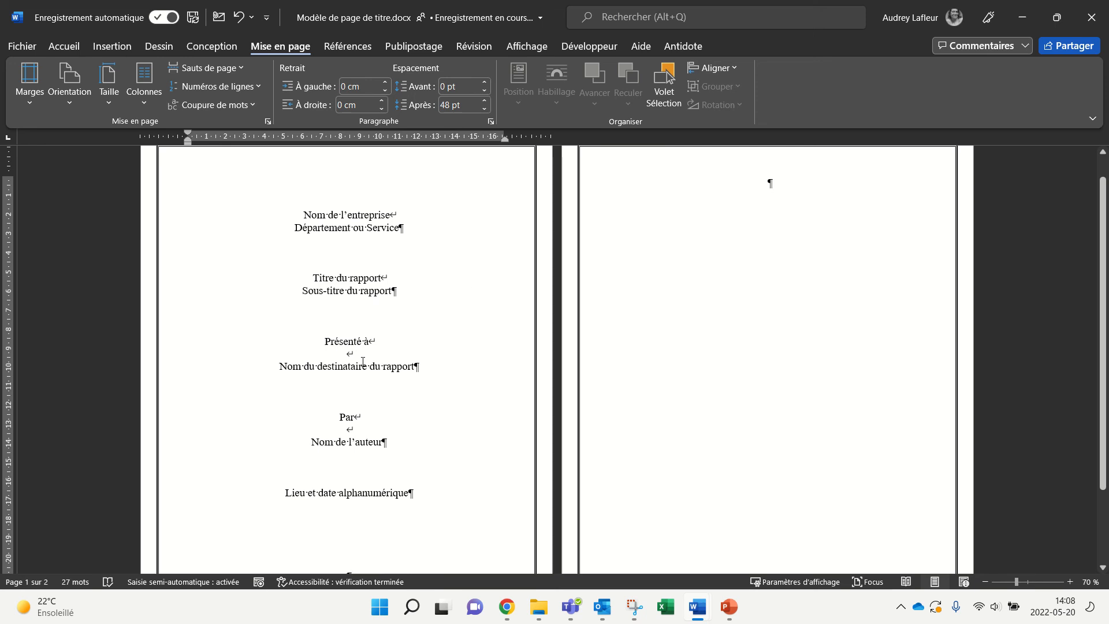
{"action": "scroll", "coordinate": [471, 518], "scroll_direction": "down", "scroll_amount": 2}
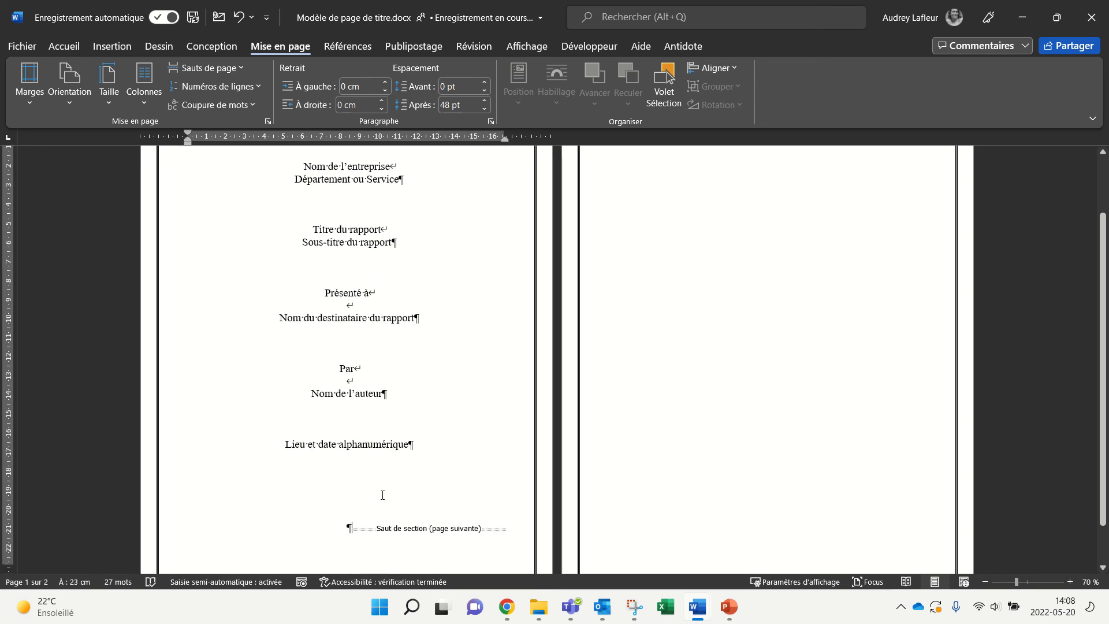
{"action": "key", "text": "BackSpace"}
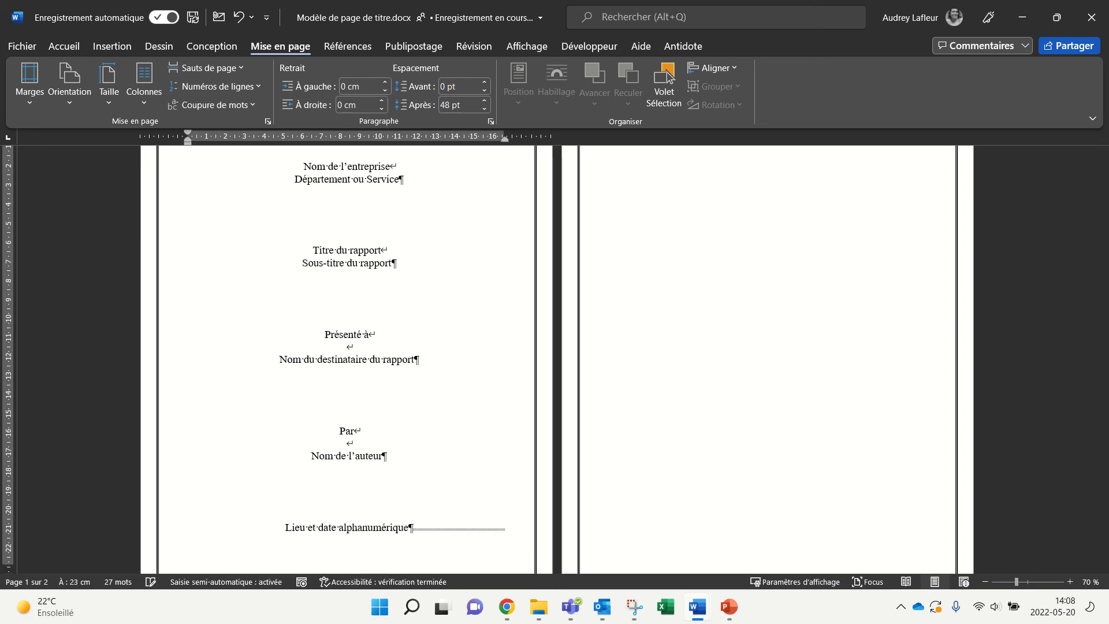
{"action": "scroll", "coordinate": [444, 467], "scroll_direction": "down", "scroll_amount": 2}
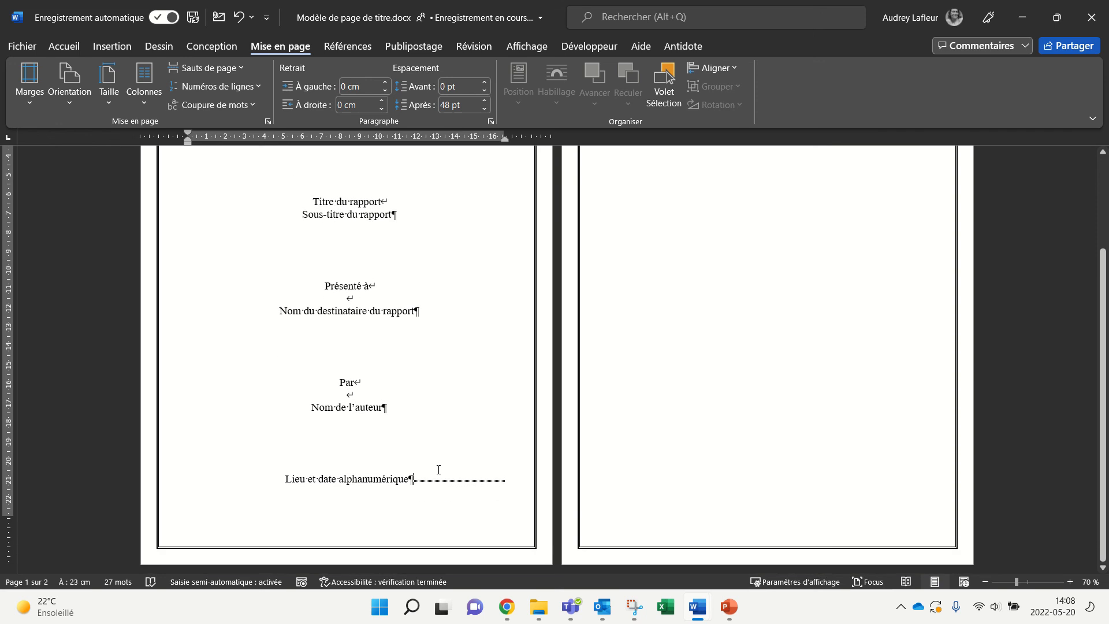
{"action": "scroll", "coordinate": [537, 464], "scroll_direction": "up", "scroll_amount": 5}
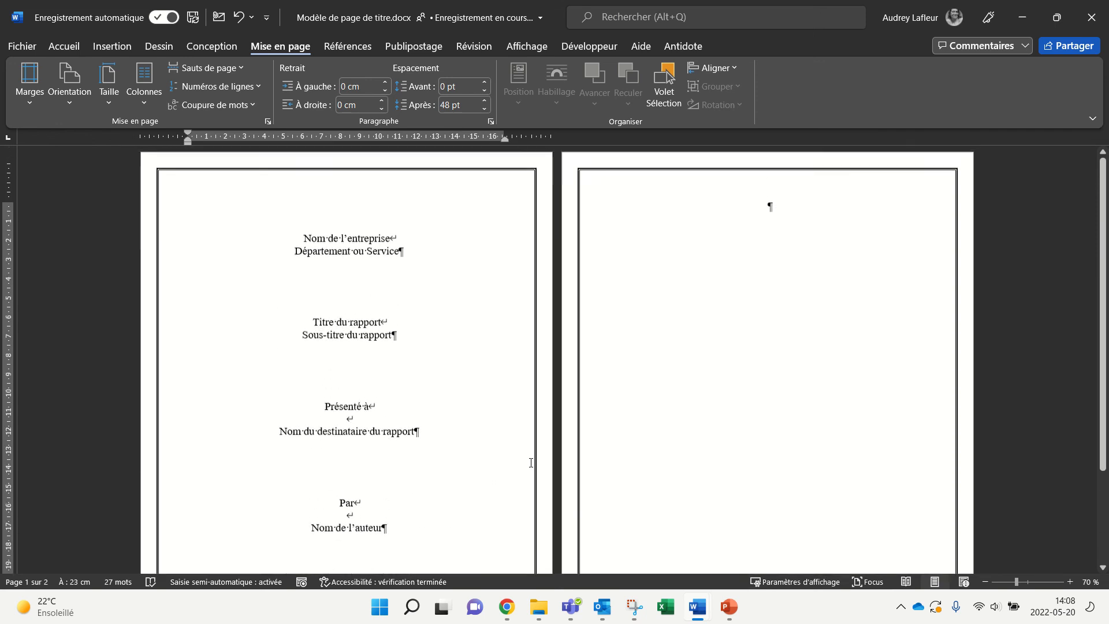
{"action": "scroll", "coordinate": [384, 364], "scroll_direction": "down", "scroll_amount": 5}
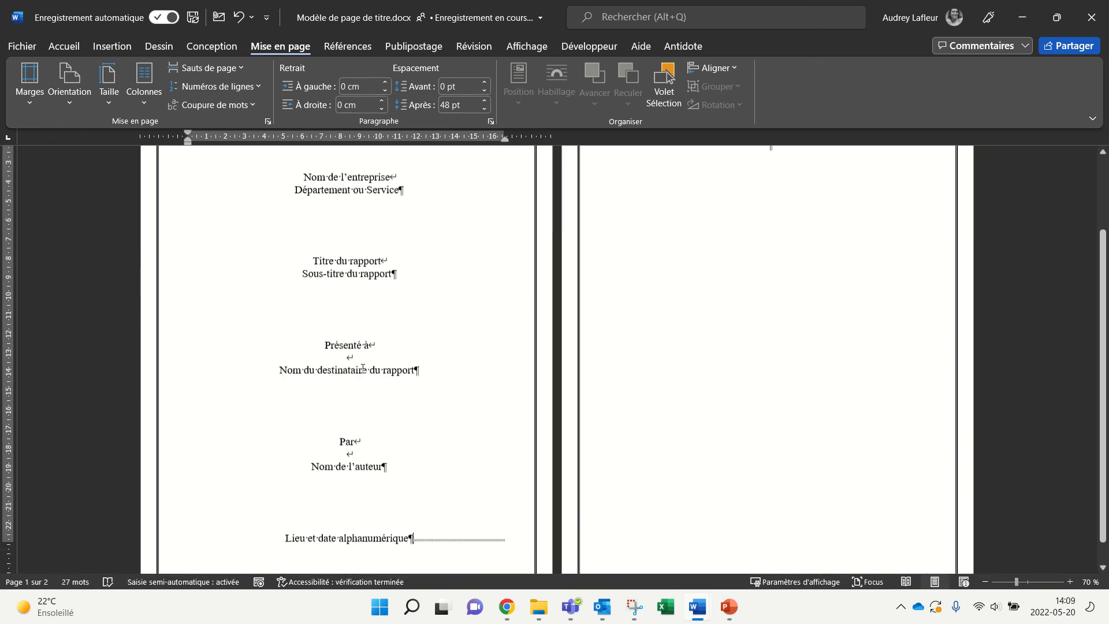
{"action": "key", "text": "Delete"}
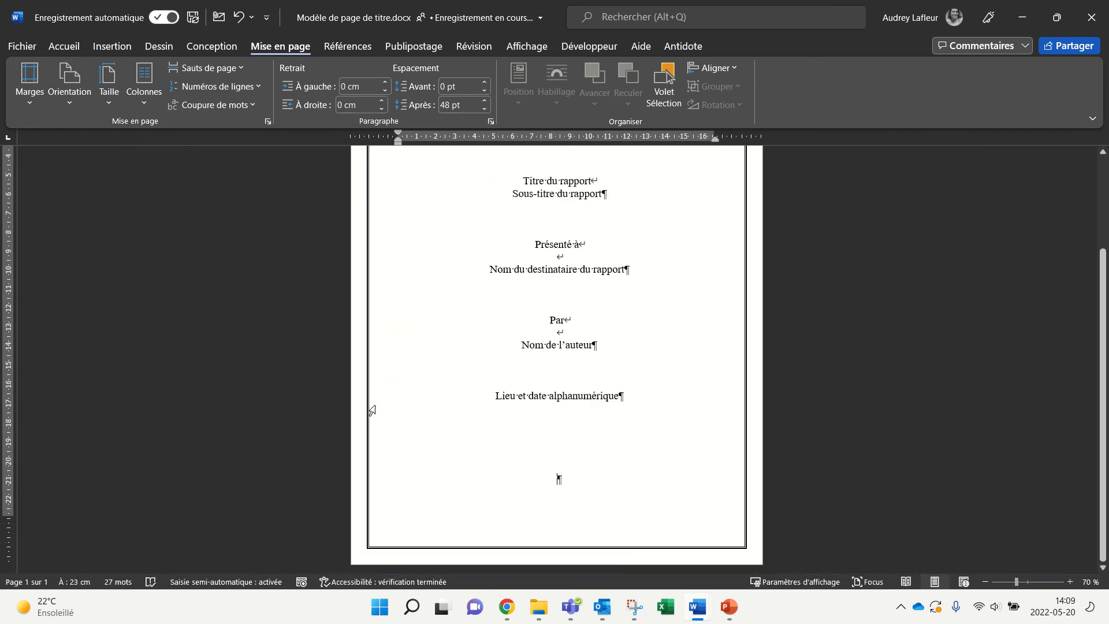